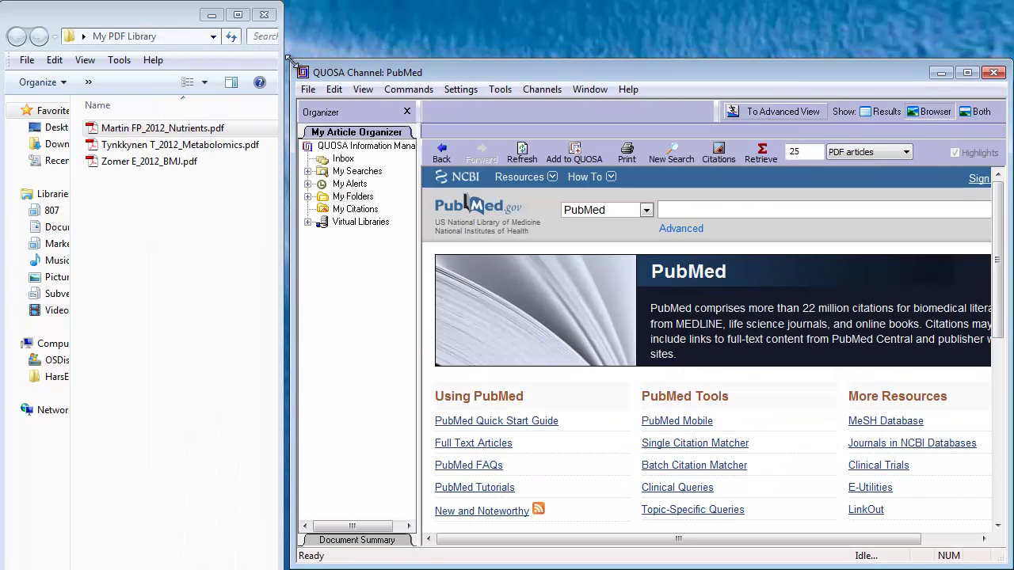
Import the 2012 Nutrients PDF into the Chocolate folder with its MEDLINE citation and accept the document properties.
click(307, 197)
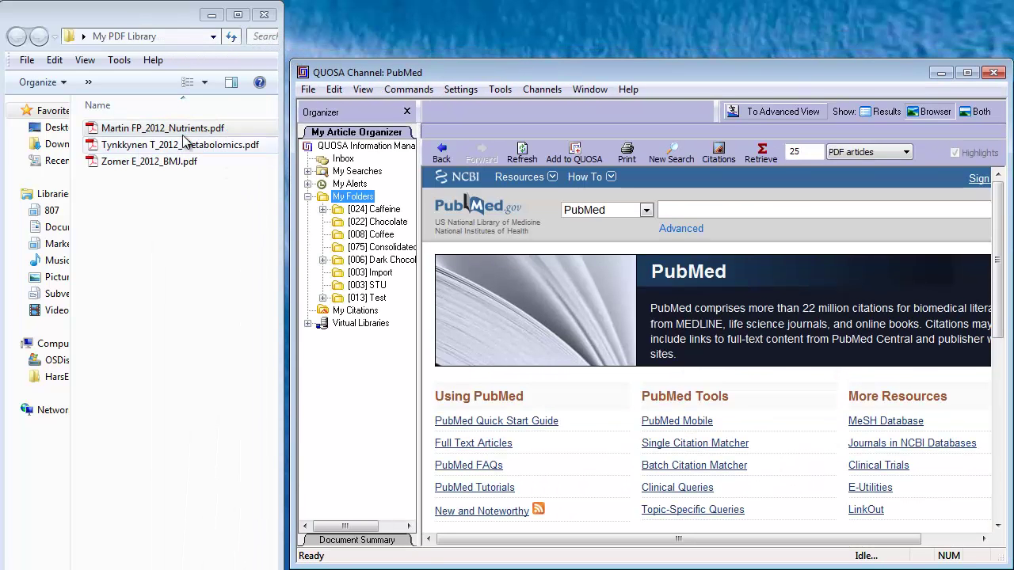
drag(162, 129, 369, 225)
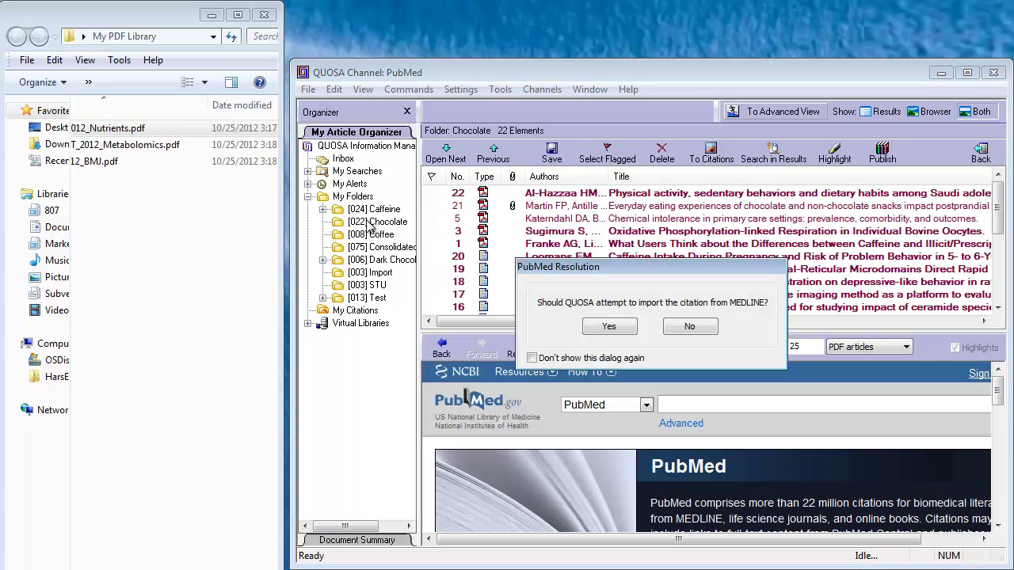
click(609, 328)
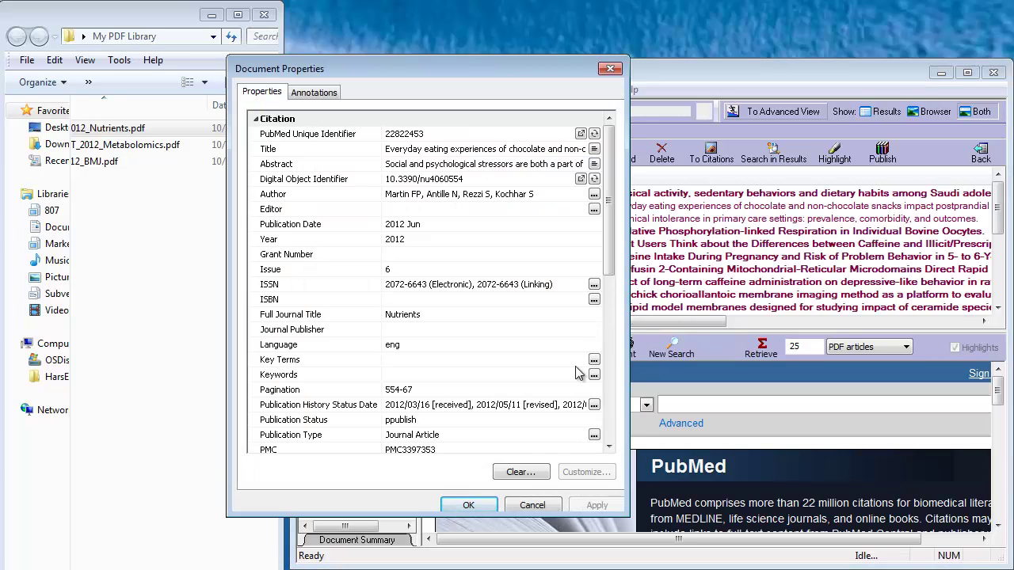
click(469, 507)
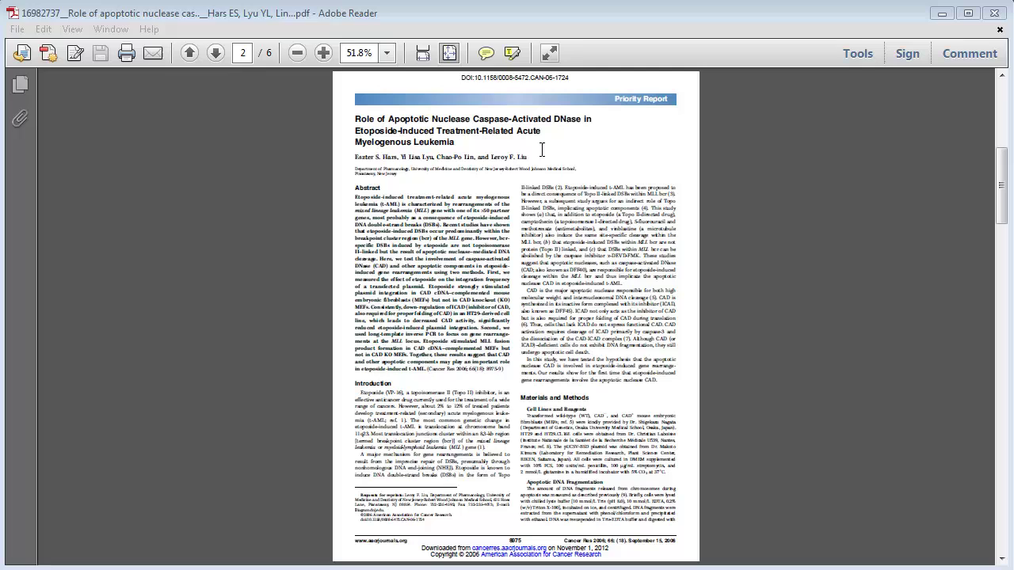
In Adobe Reader, fit page 2 of the apoptotic nuclease PDF to the window width and test selecting its text.
click(423, 52)
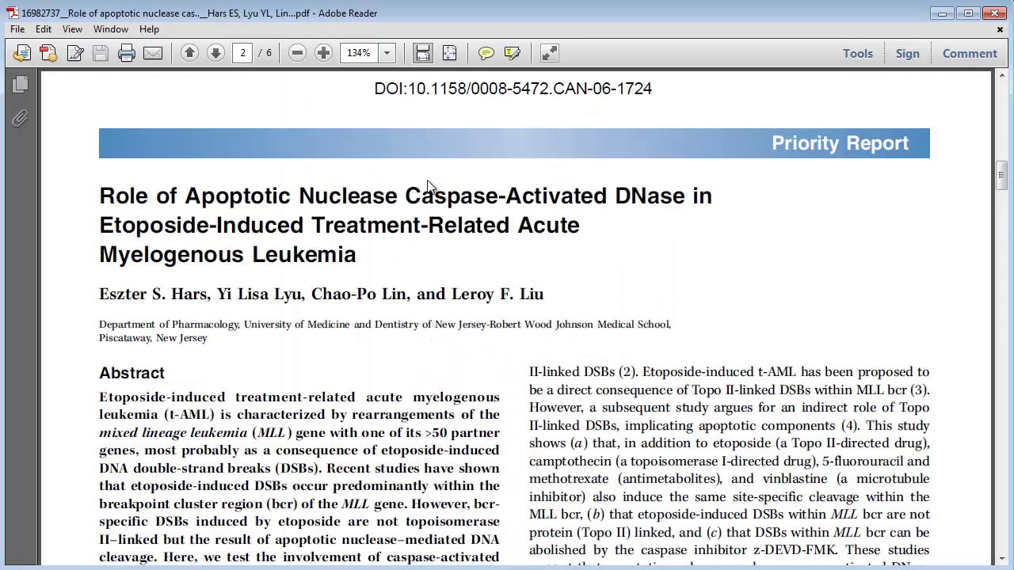
drag(317, 422, 415, 470)
drag(581, 408, 733, 487)
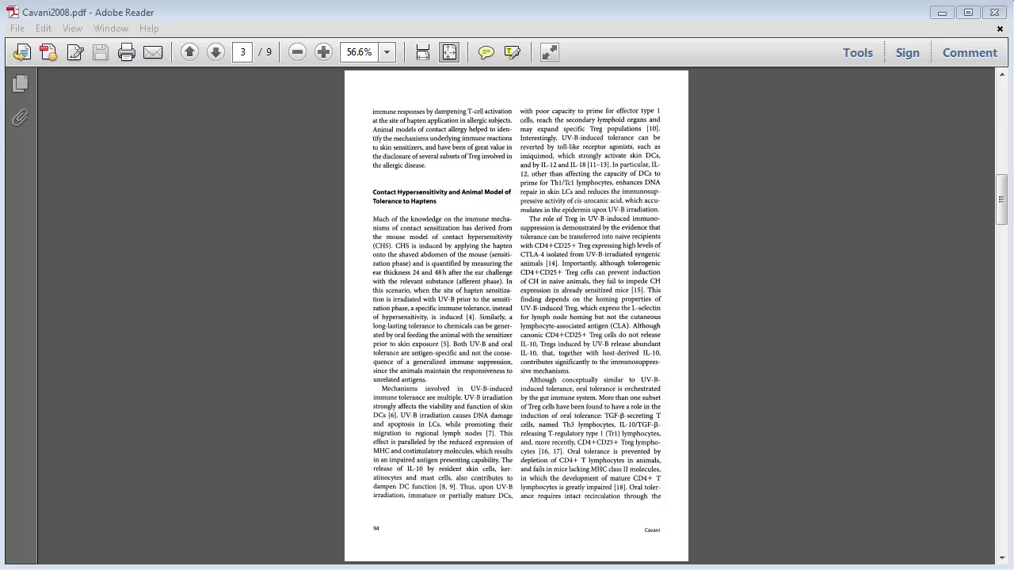
Fit page 3 of the 2008 contact hypersensitivity PDF to the window width and test selecting passages in both columns.
click(422, 51)
drag(378, 206, 478, 259)
drag(576, 302, 688, 360)
drag(647, 422, 686, 495)
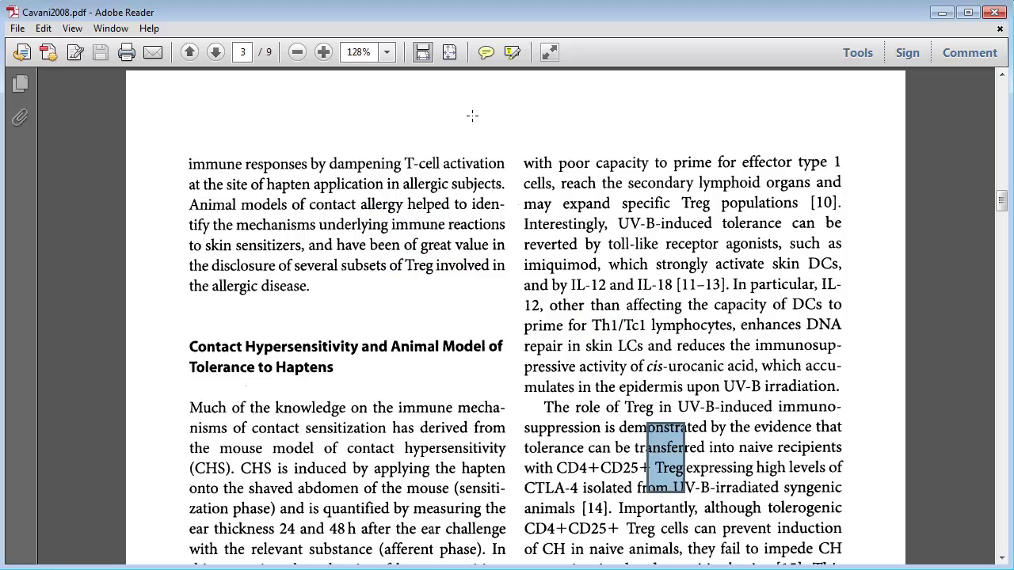
click(473, 120)
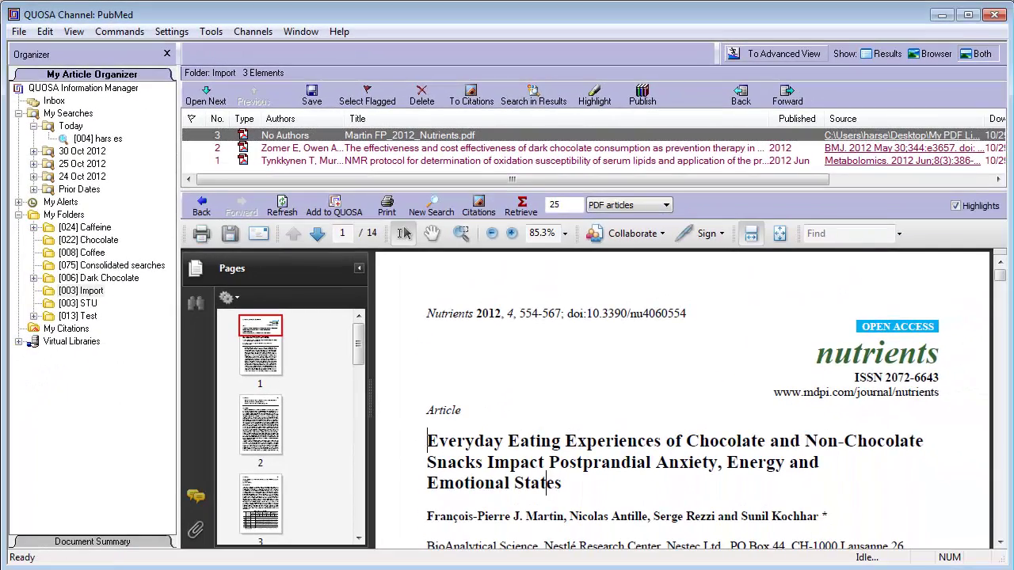
In QUOSA, search PubMed using the full title from the imported 2012 Nutrients PDF and examine the article's record.
drag(428, 434, 561, 485)
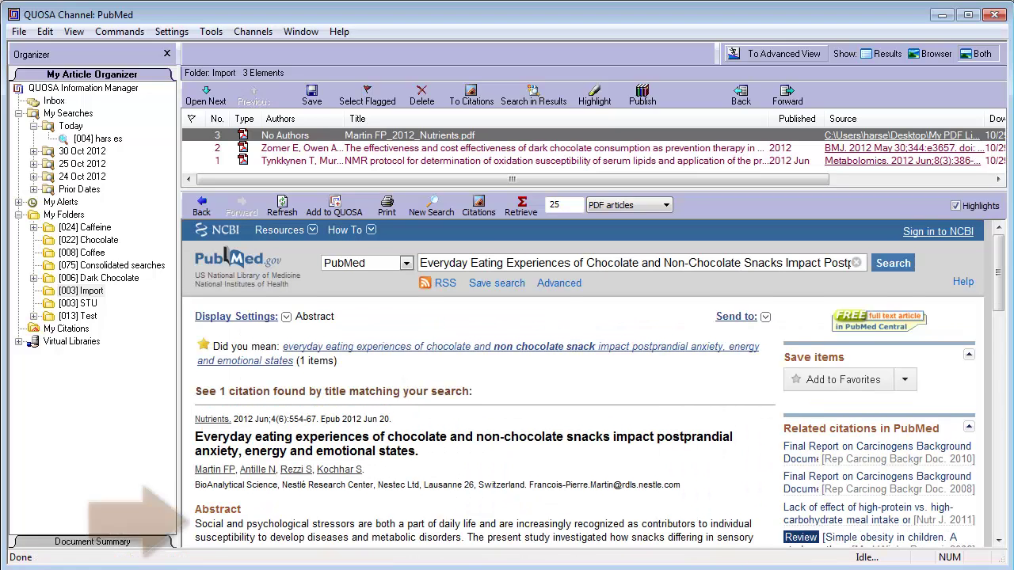
scroll(483, 380, down, 3)
double_click(237, 520)
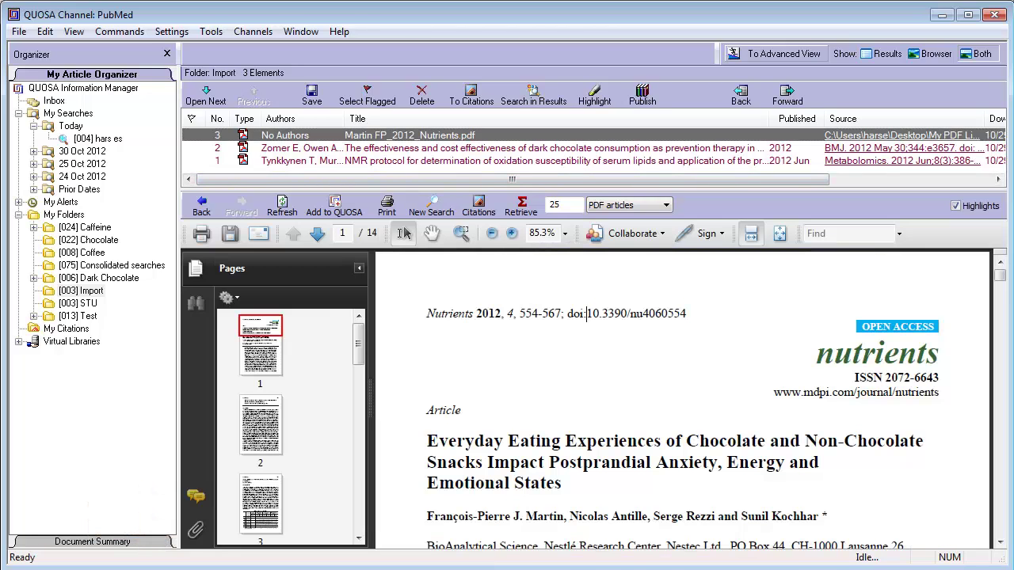
Copy the DOI 10.3390/nu4060554 from the PDF into the Digital Object Identifier property of the uncited Nutrients document.
drag(586, 314, 686, 314)
key(ctrl+c)
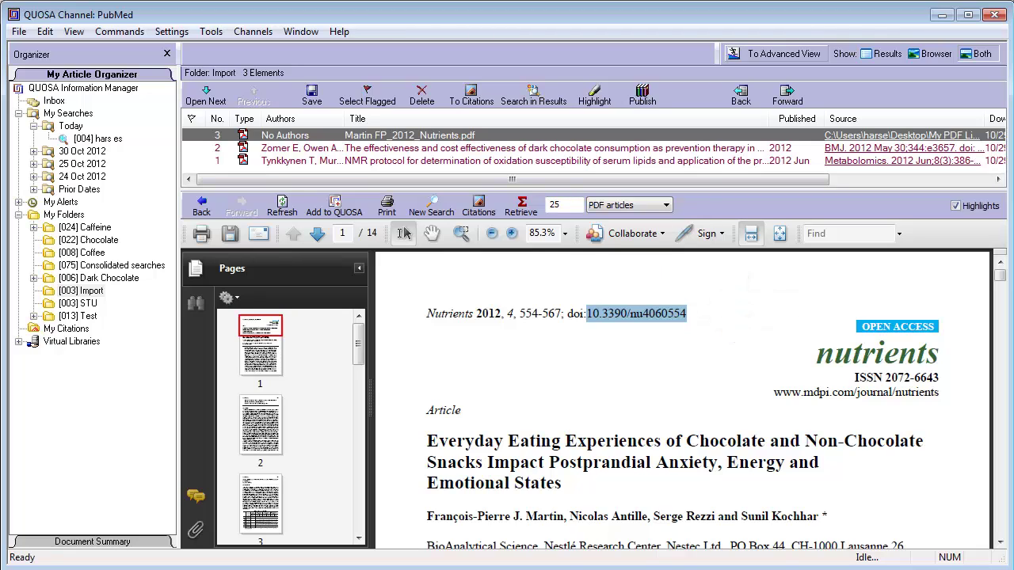
right_click(463, 136)
click(539, 274)
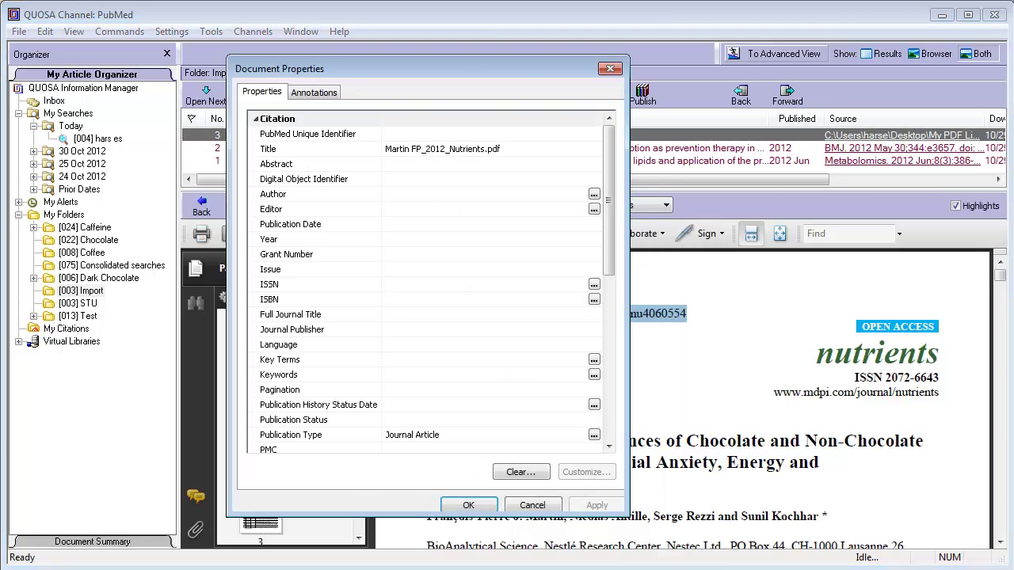
click(303, 179)
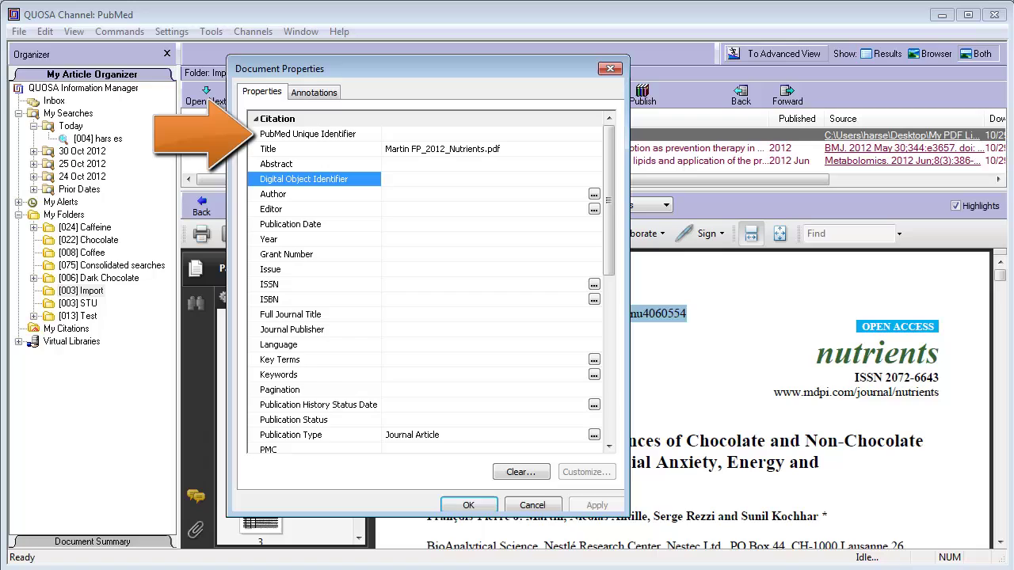
key(ctrl+v)
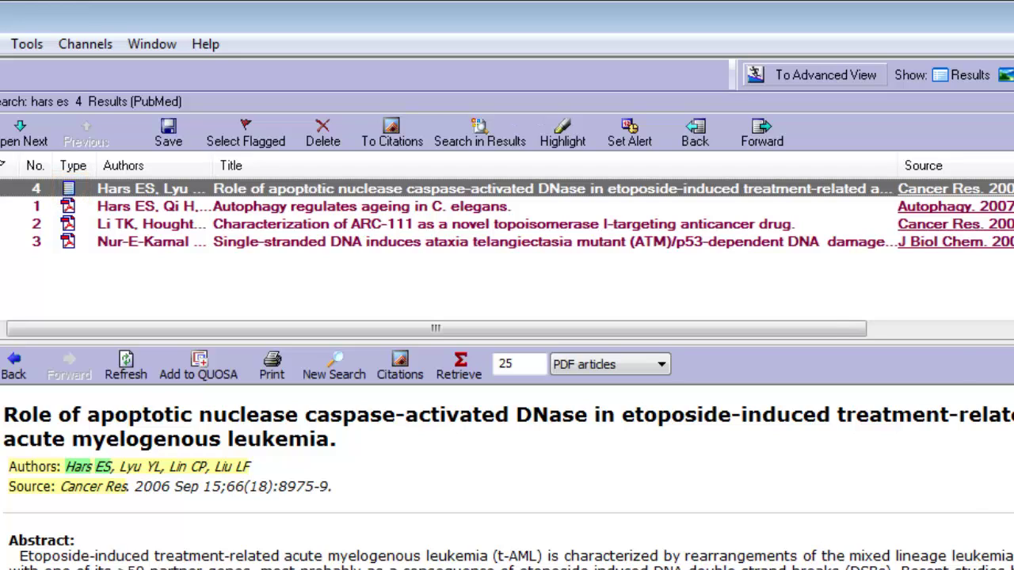
Associate the apoptotic nuclease search result with the desktop PDF whose name starts with 16982737__Role of apoptotic nuclease.
right_click(619, 188)
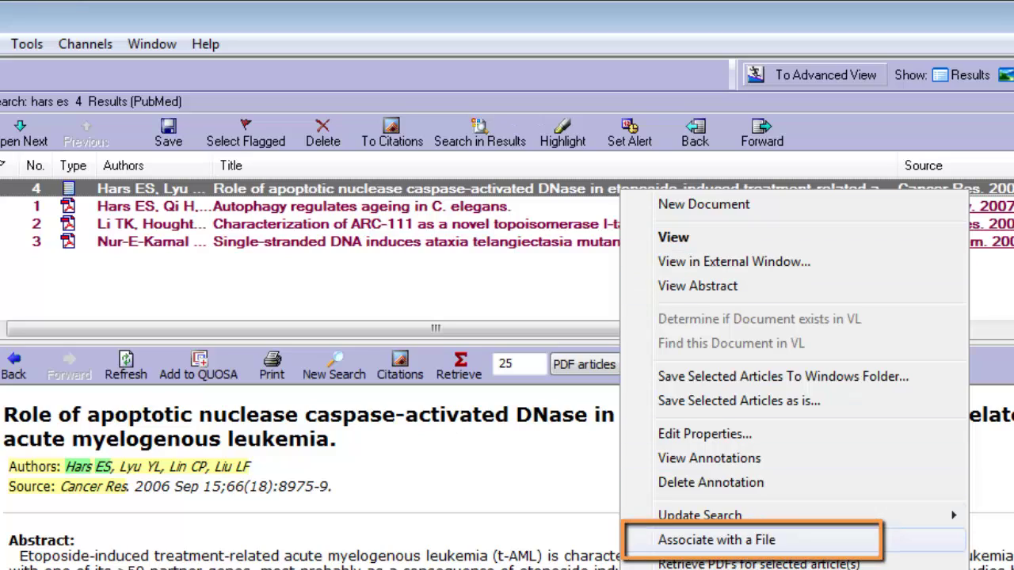
click(717, 540)
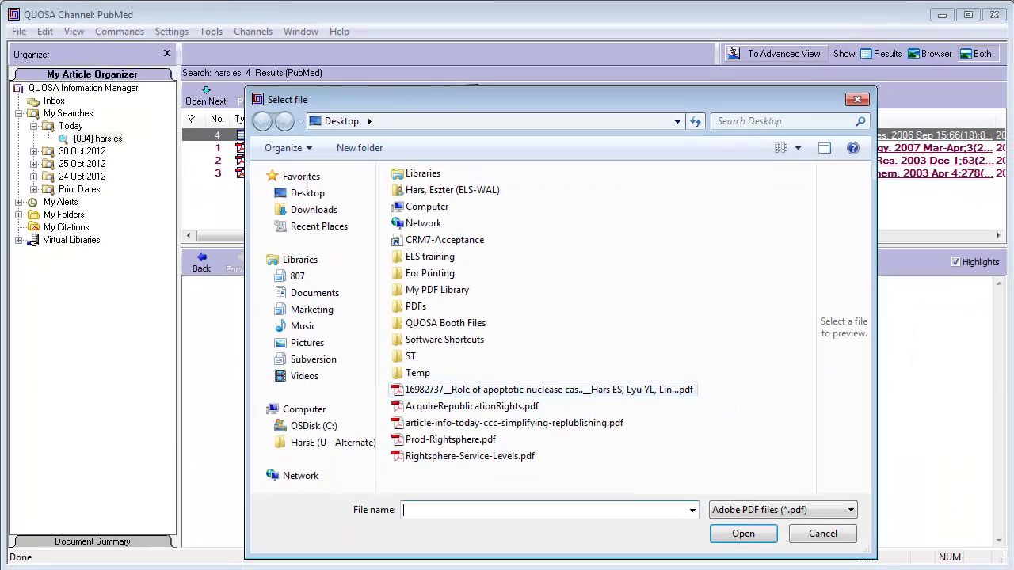
click(491, 436)
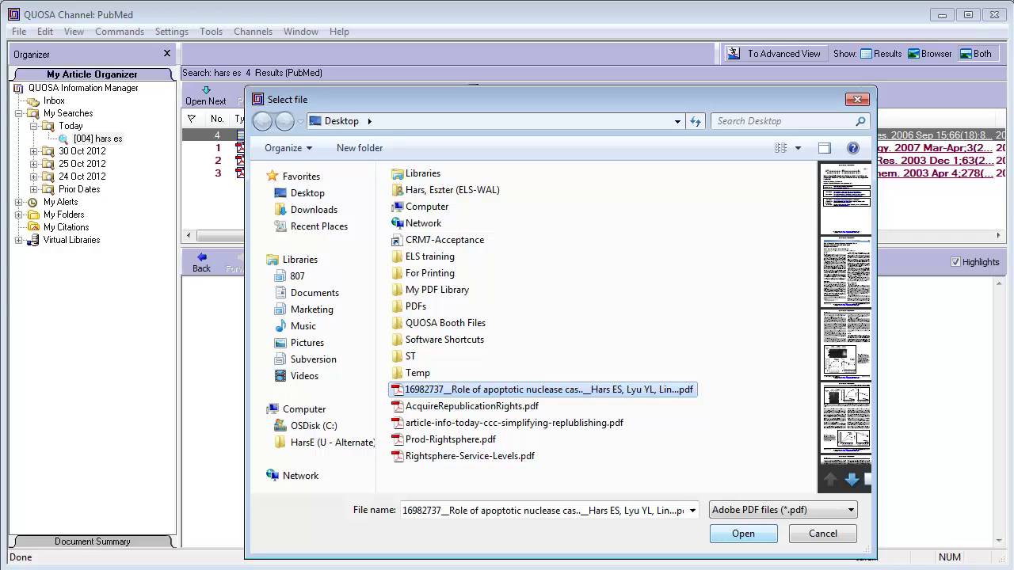
key(Return)
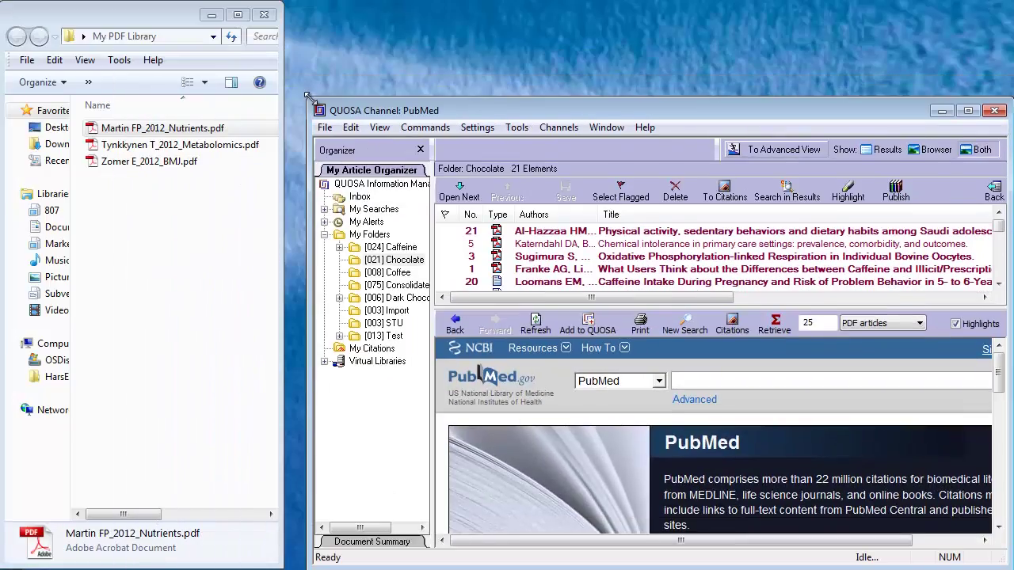
Add the 2012 Nutrients PDF to the Chocolate folder with its MEDLINE citation, using the folder tree and the open article list.
drag(252, 130, 404, 262)
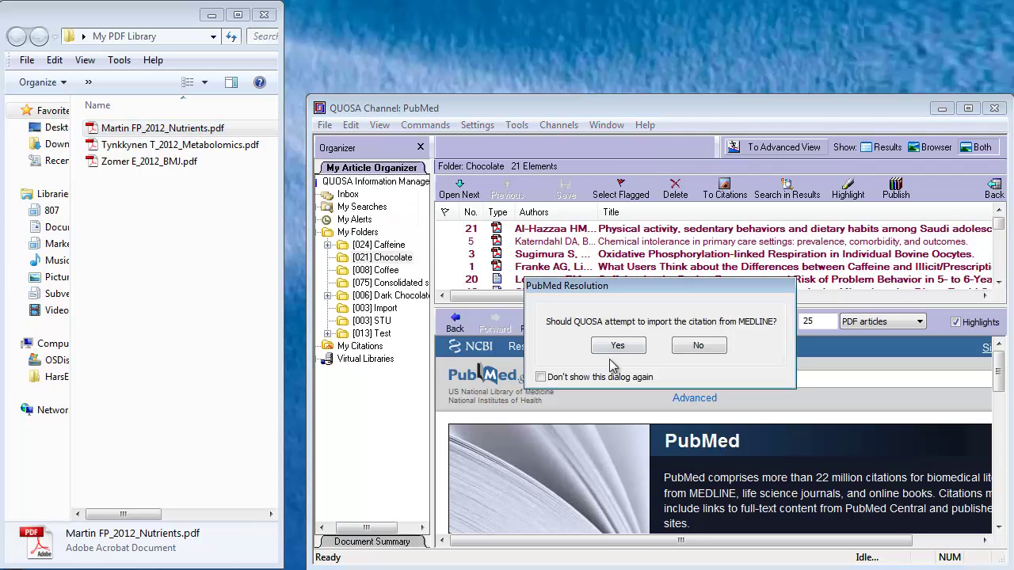
click(618, 349)
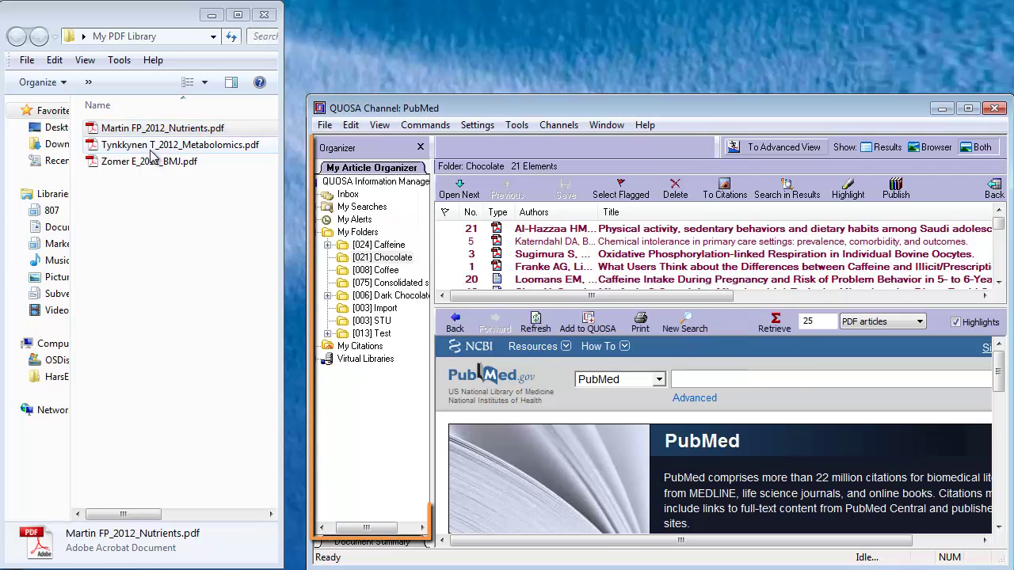
drag(139, 134, 464, 265)
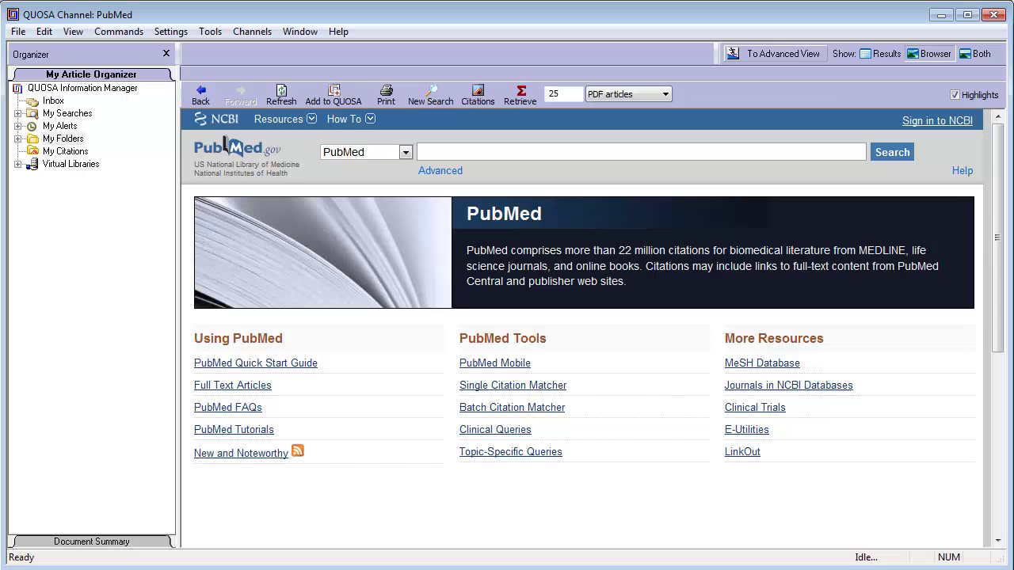
Start a PDF Library import and set its source directory to the My PDF Library folder on the desktop.
click(19, 33)
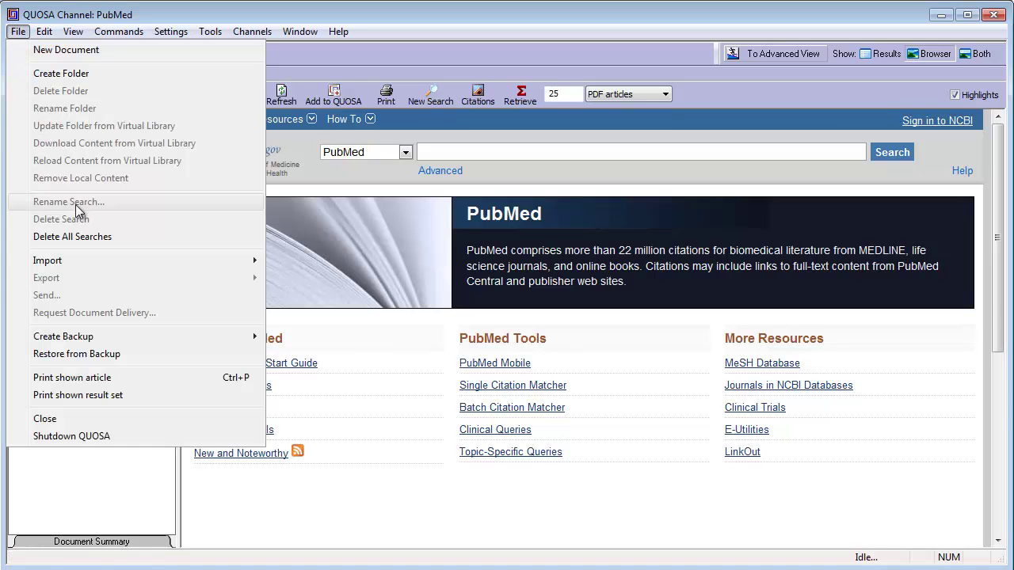
mouse_move(88, 261)
click(316, 296)
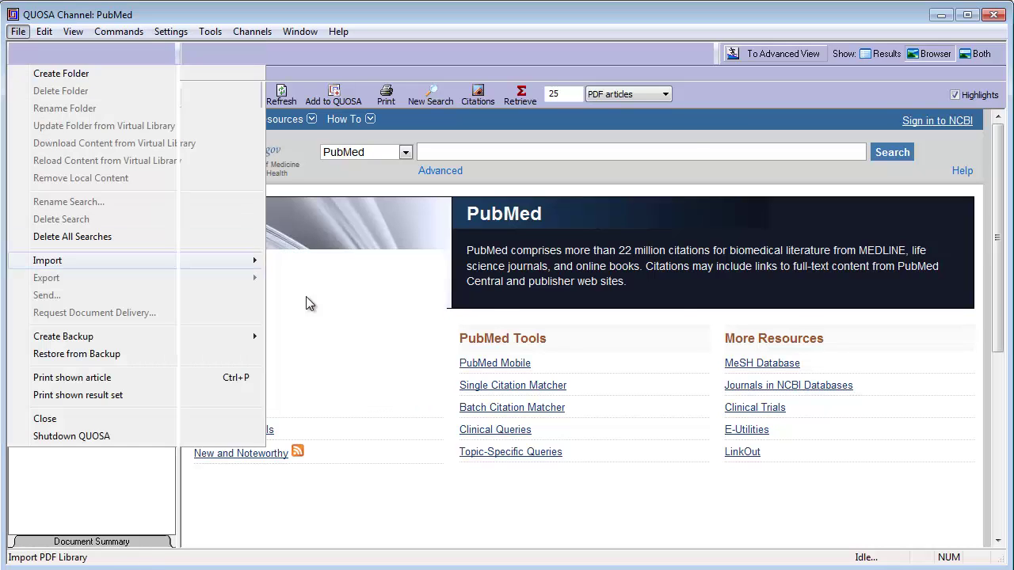
click(618, 185)
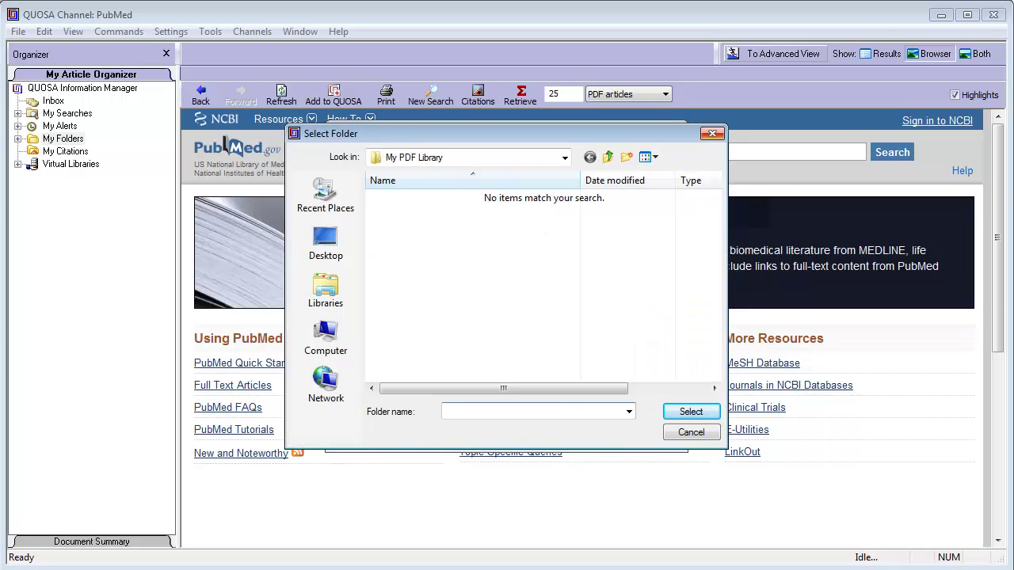
click(712, 133)
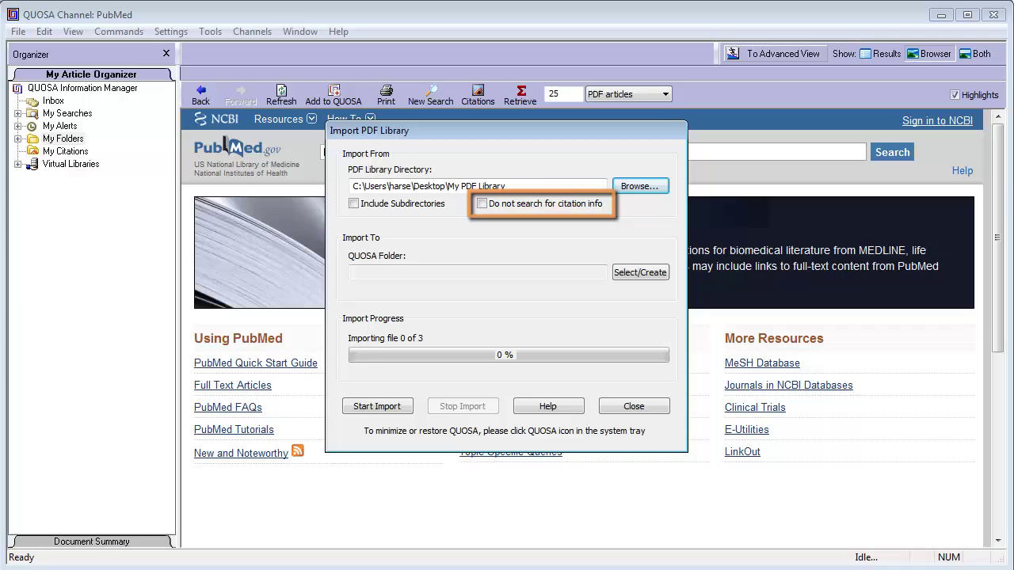
Create a new QUOSA folder named Import under My Folders and set it as the import destination.
click(654, 278)
click(632, 203)
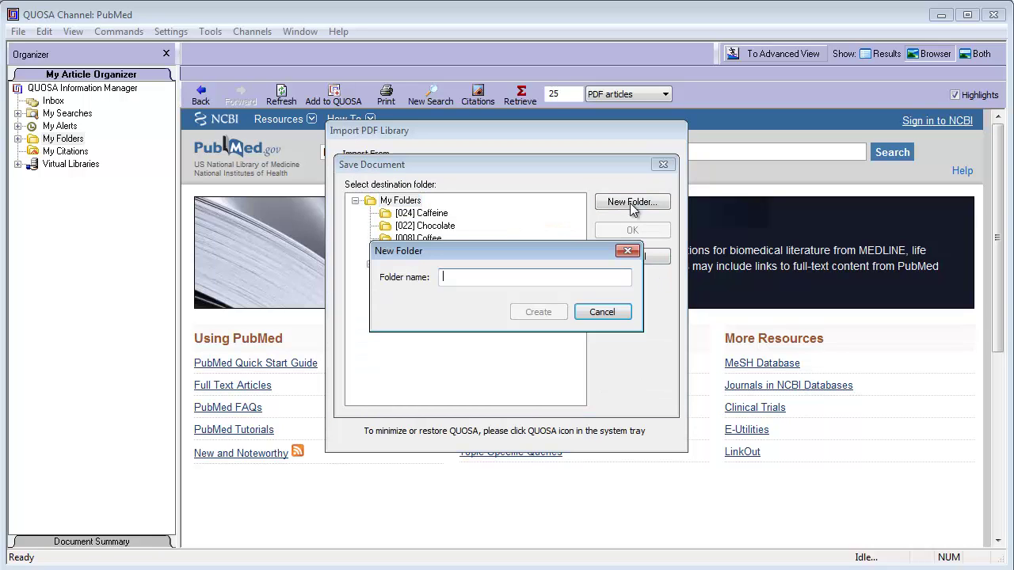
text(Import)
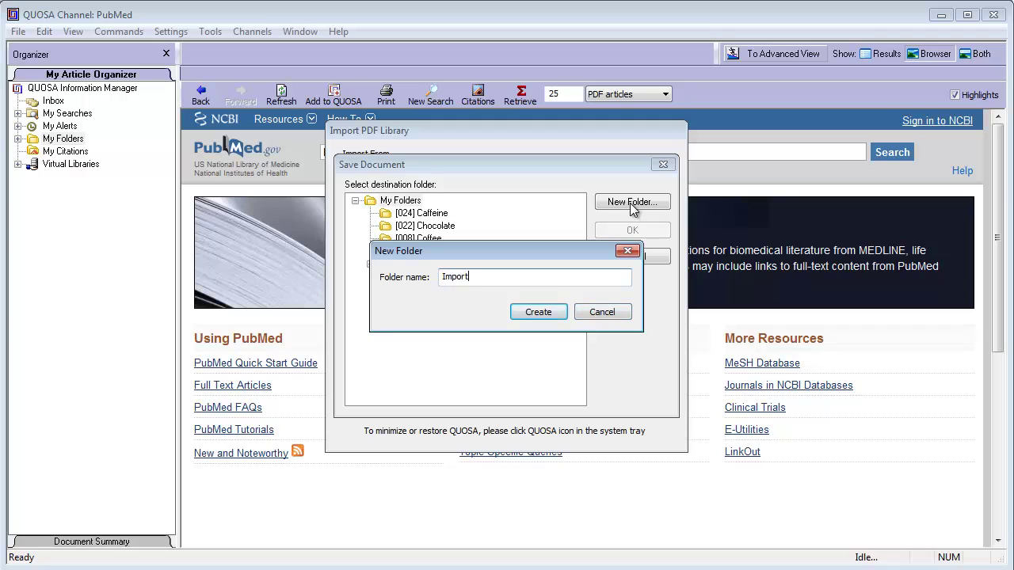
click(526, 316)
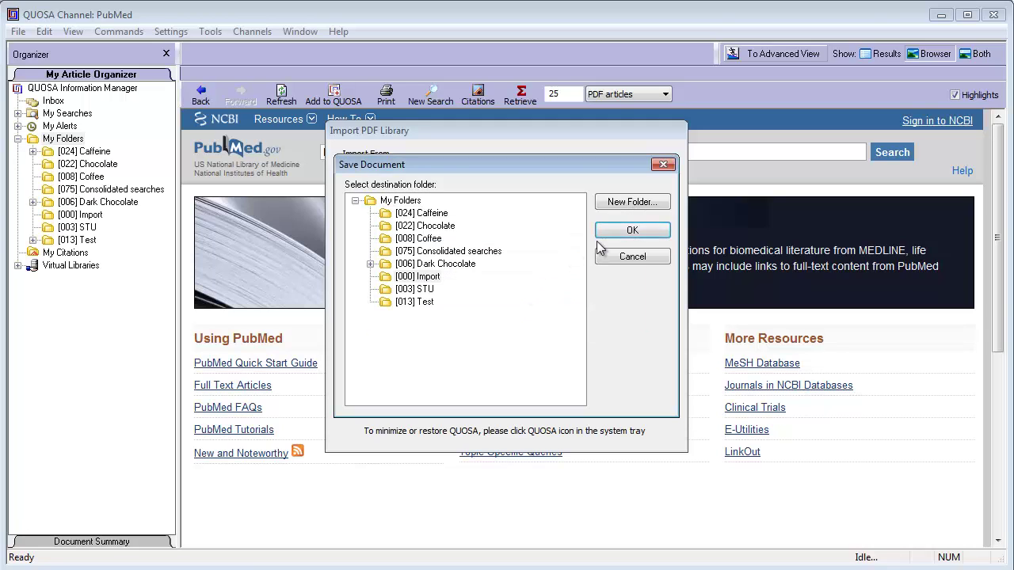
click(615, 232)
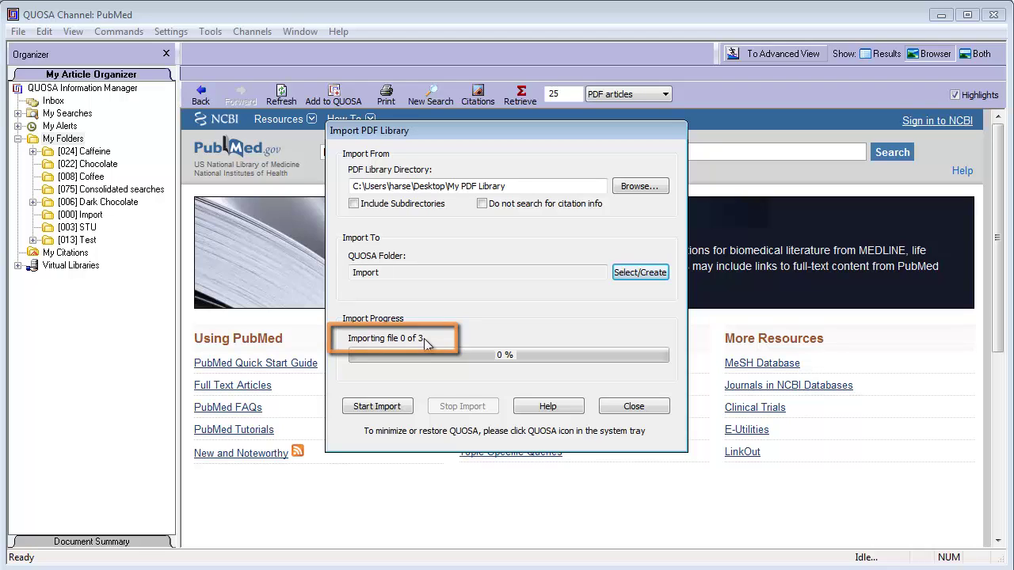
Run the PDF library import into the Import folder and close the import dialog.
click(378, 406)
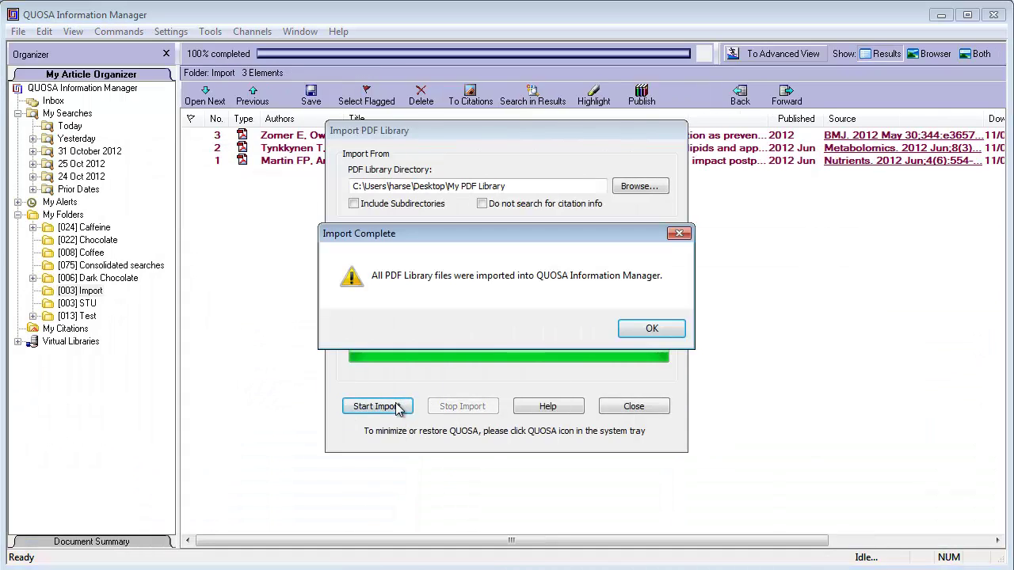
click(678, 328)
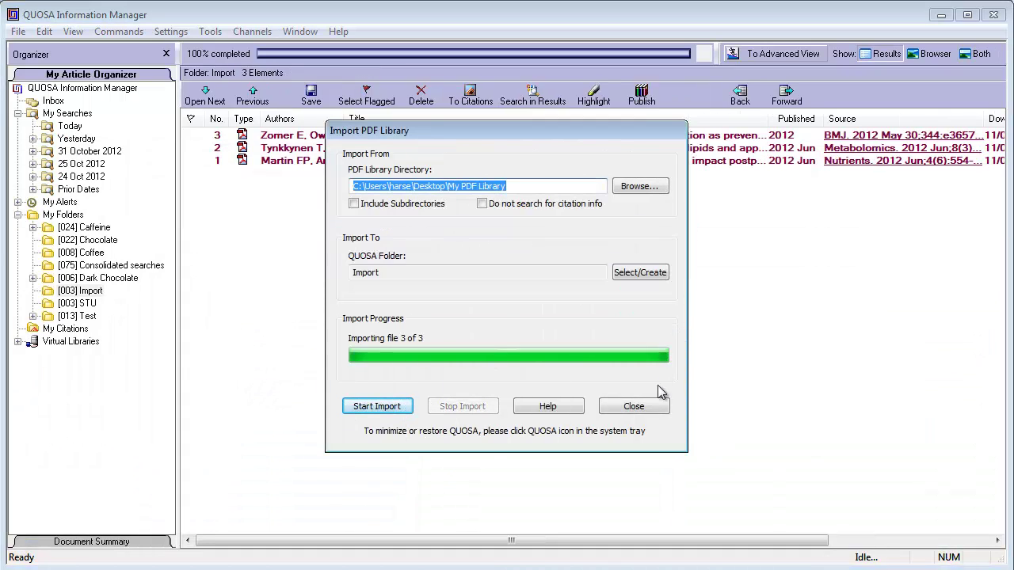
click(653, 412)
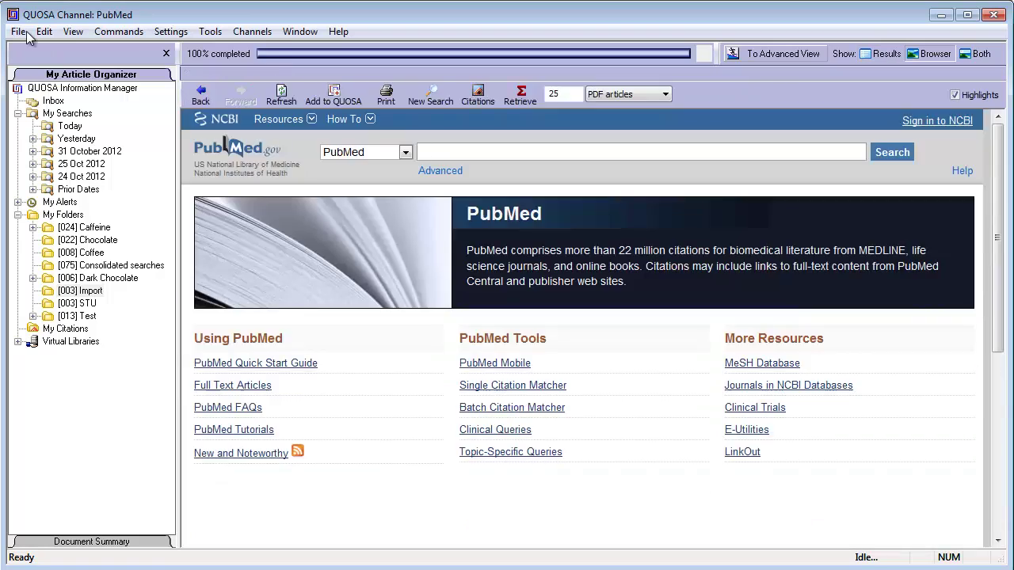
click(24, 32)
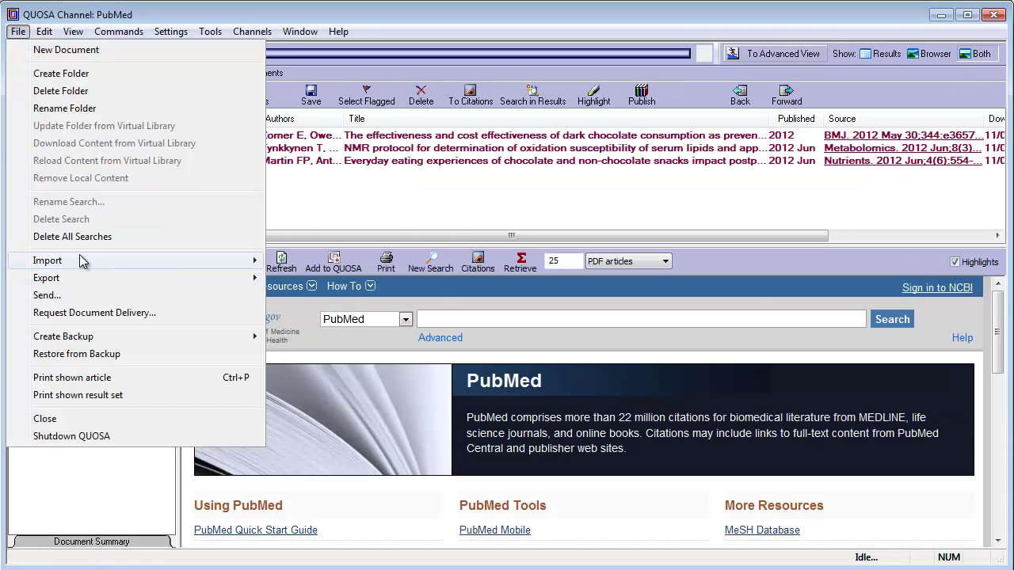
mouse_move(84, 261)
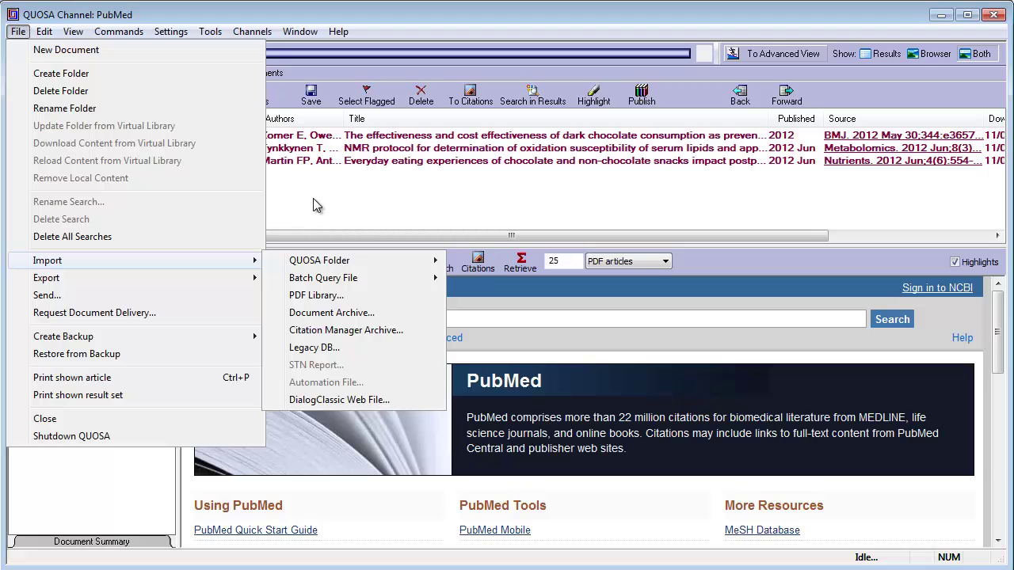
key(Escape)
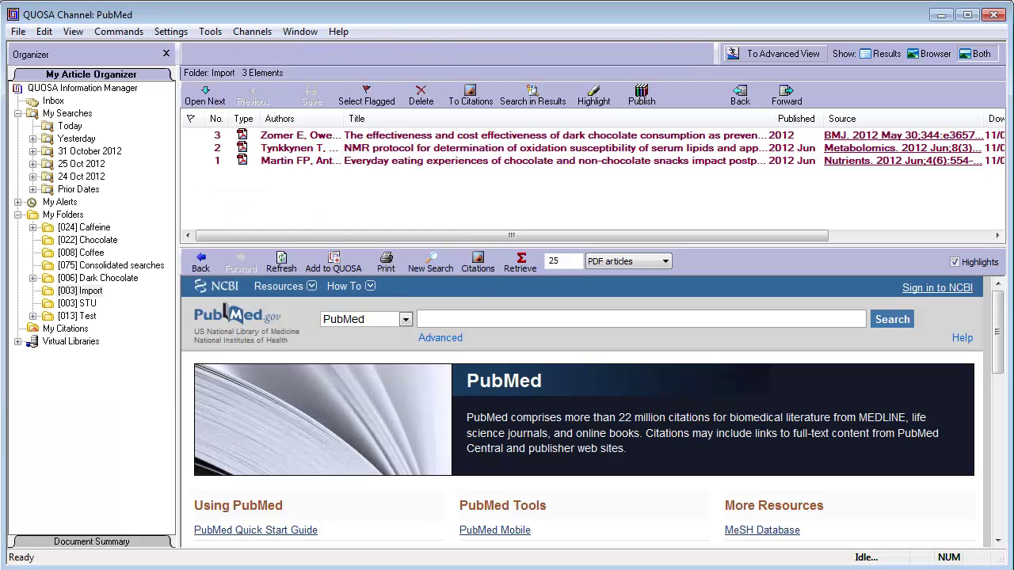